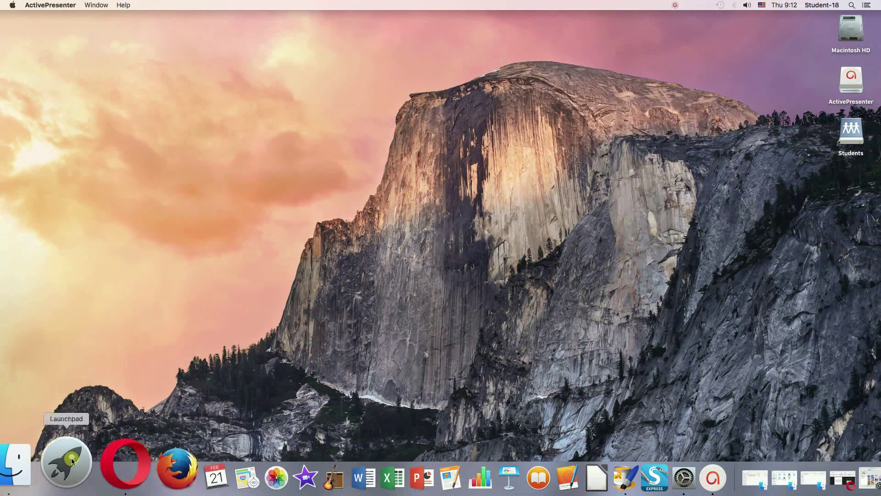
Open Launchpad from the Dock to display all installed apps, including SketchBookExpress.
{"action": "left_click", "coordinate": [71, 458]}
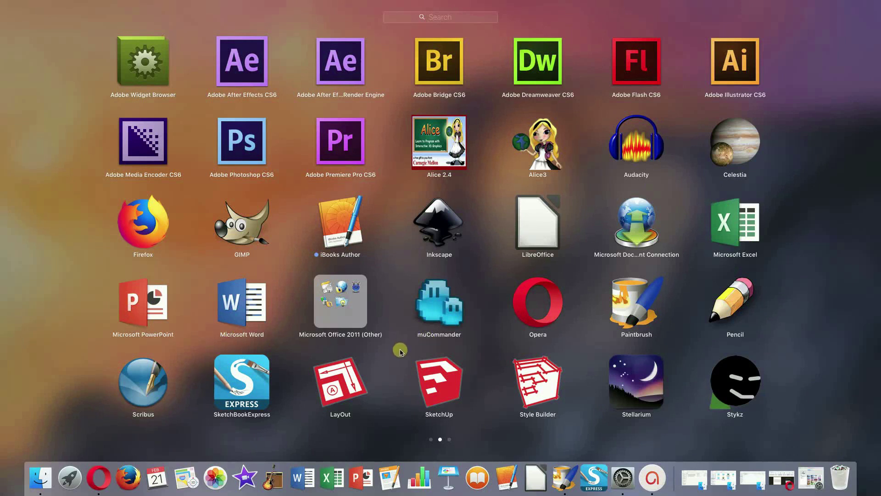
Put the Launchpad icons into jiggle mode and request deletion of SketchBookExpress.
{"action": "left_click", "coordinate": [244, 376]}
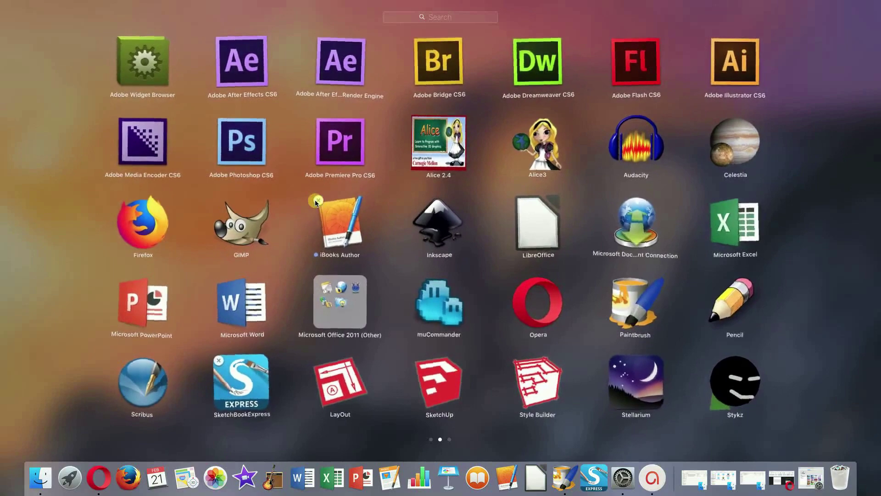
{"action": "left_click", "coordinate": [220, 360]}
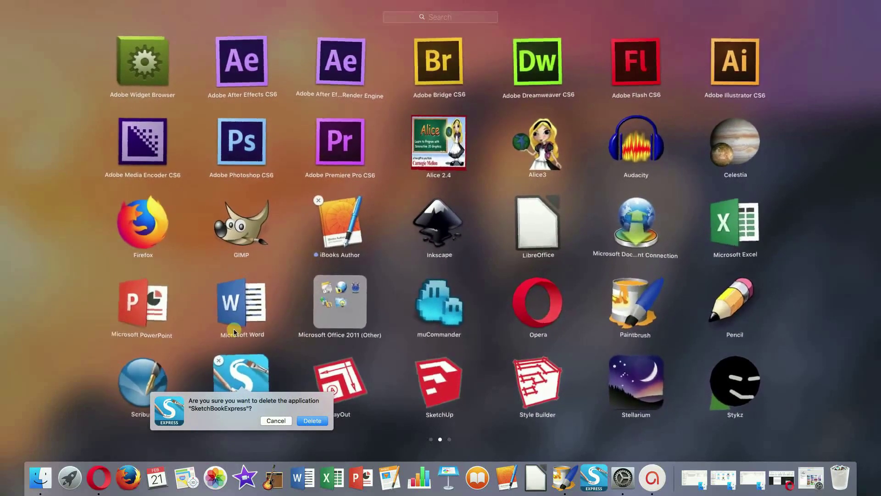
Cancel the SketchBookExpress deletion and exit Launchpad back to the desktop.
{"action": "left_click", "coordinate": [277, 421]}
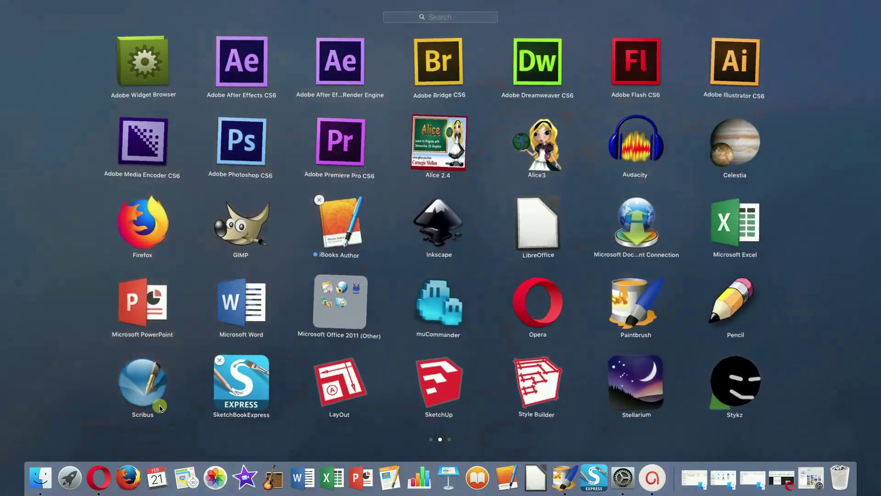
{"action": "left_click", "coordinate": [77, 468]}
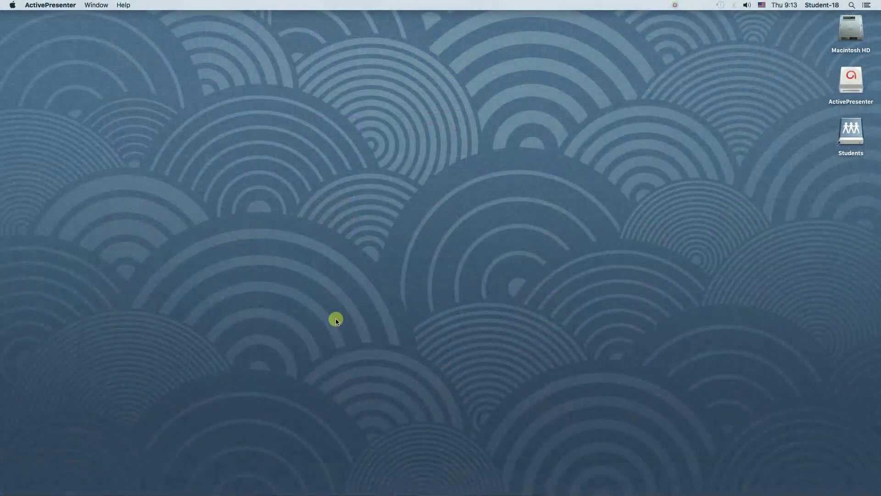
Open a Finder window and browse from Desktop to the Documents folder.
{"action": "mouse_move", "coordinate": [147, 482]}
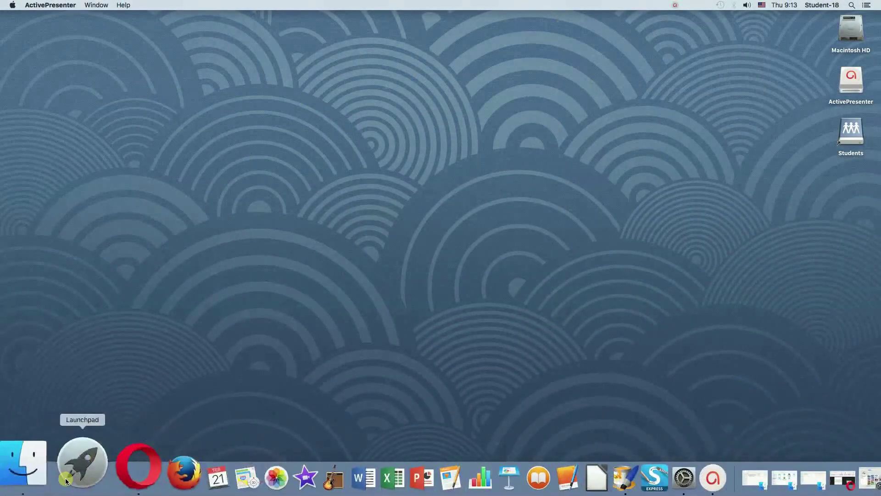
{"action": "left_click", "coordinate": [42, 462]}
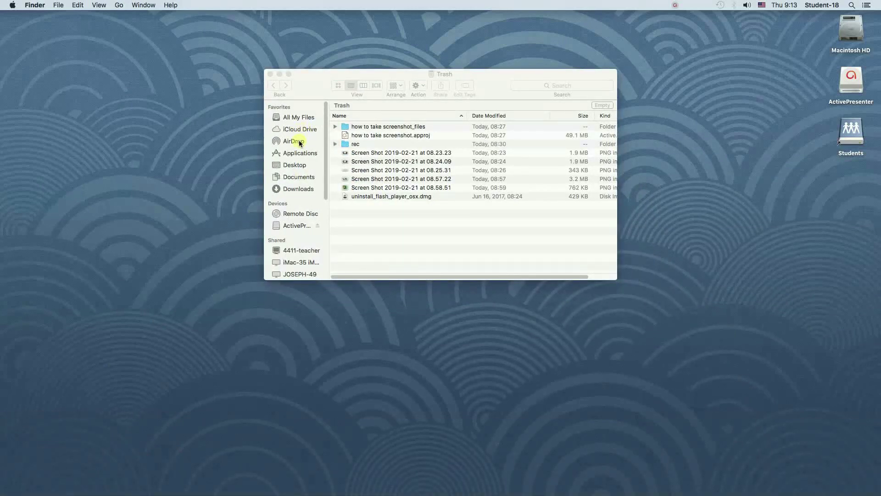
{"action": "left_click", "coordinate": [302, 164]}
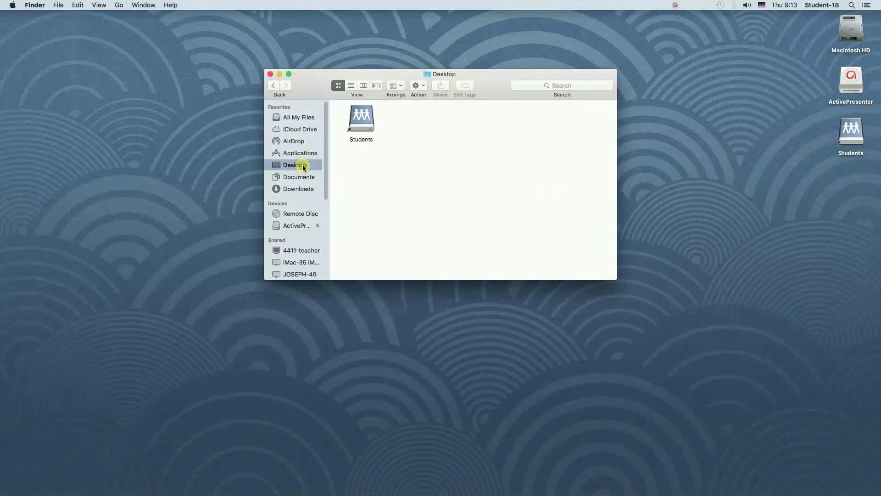
{"action": "left_click", "coordinate": [308, 181]}
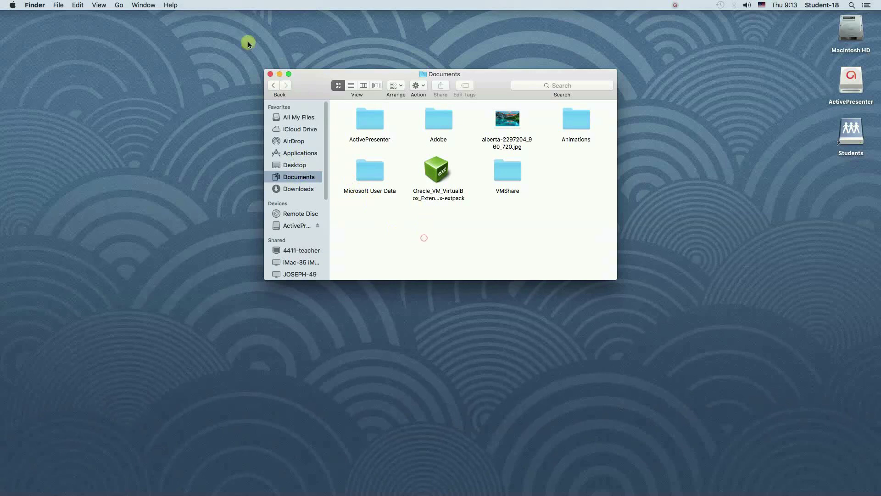
{"action": "left_click", "coordinate": [98, 5]}
{"action": "mouse_move", "coordinate": [140, 7]}
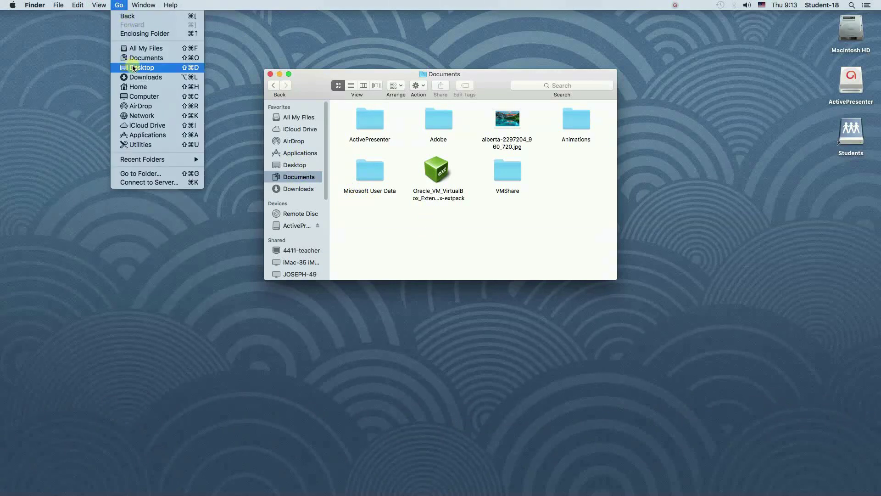
Open the Applications folder and scroll down until LibreOffice is visible.
{"action": "left_click", "coordinate": [152, 135]}
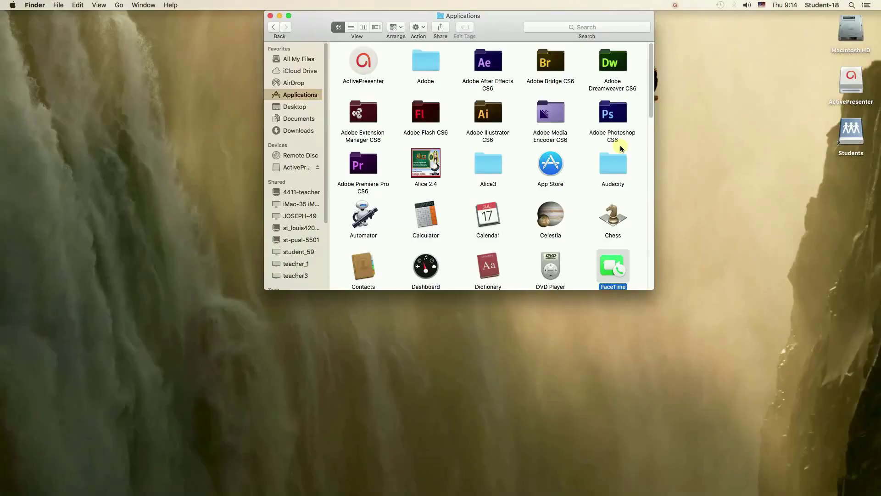
{"action": "scroll", "coordinate": [620, 146], "scroll_direction": "down", "scroll_amount": 5}
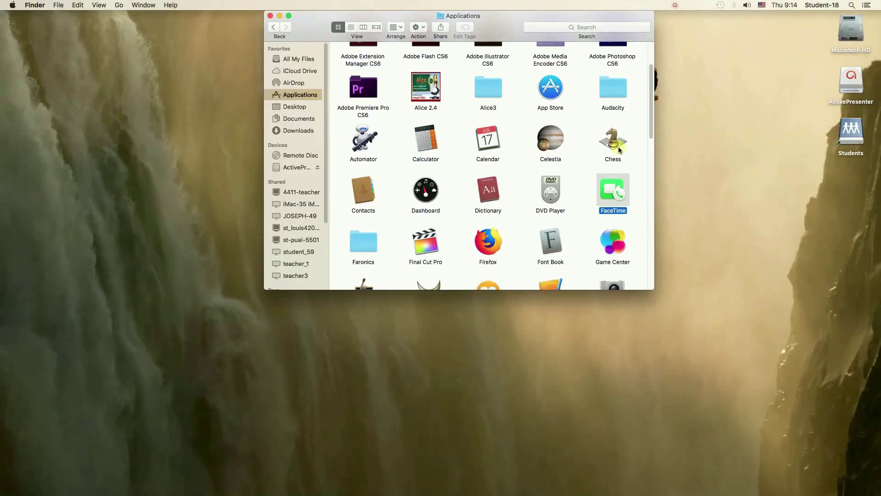
{"action": "scroll", "coordinate": [618, 147], "scroll_direction": "down", "scroll_amount": 1}
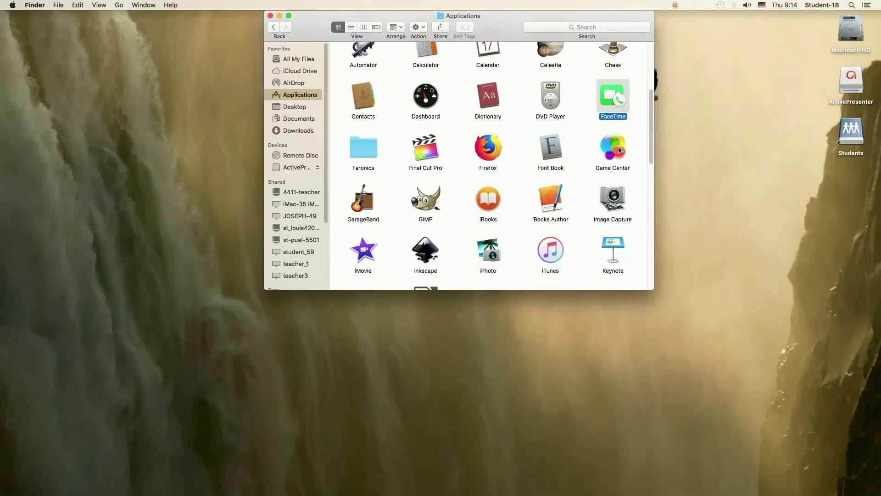
{"action": "scroll", "coordinate": [618, 147], "scroll_direction": "down", "scroll_amount": 3}
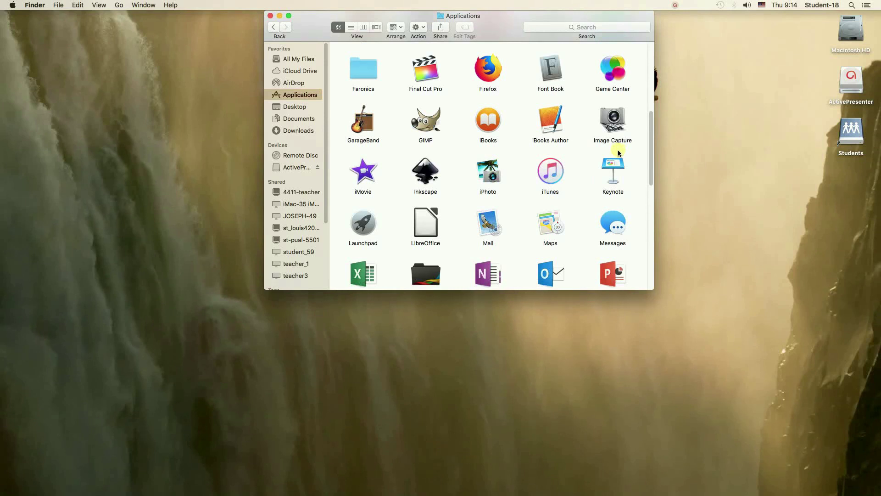
{"action": "scroll", "coordinate": [618, 153], "scroll_direction": "down", "scroll_amount": 3}
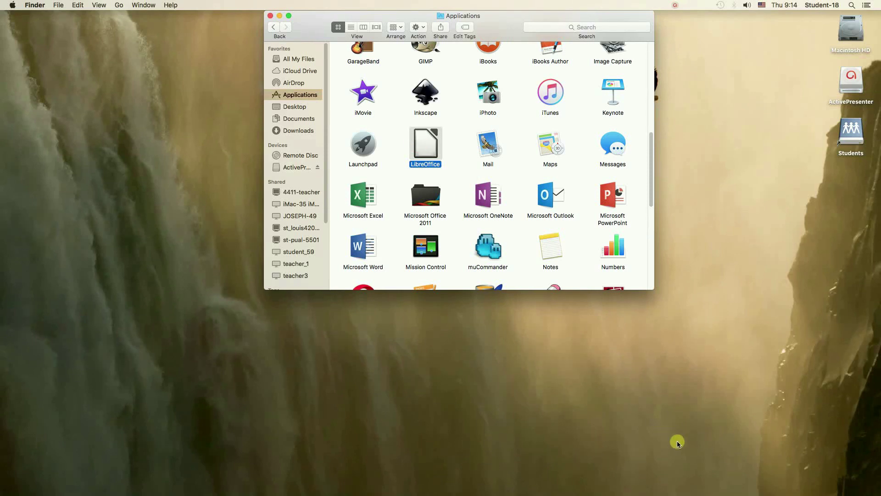
{"action": "mouse_move", "coordinate": [752, 493]}
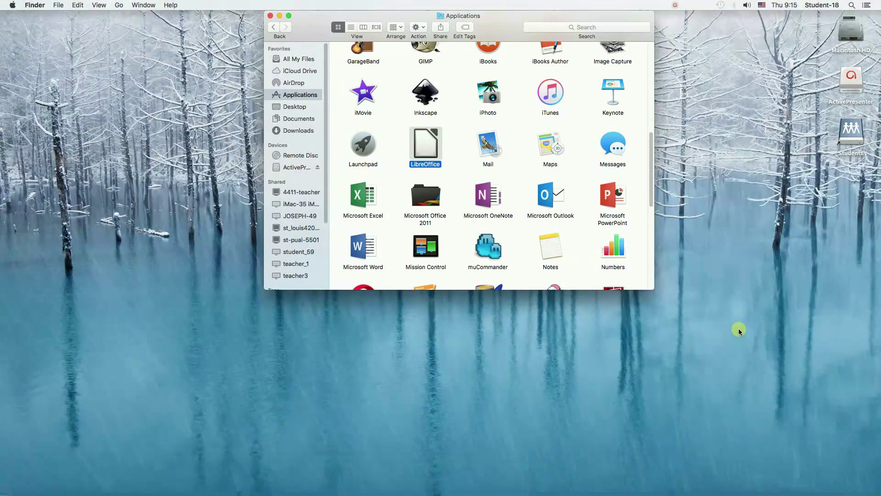
Drag LibreOffice to the Trash and approve with the administrator username and password.
{"action": "left_click_drag", "start_coordinate": [426, 148], "coordinate": [822, 460]}
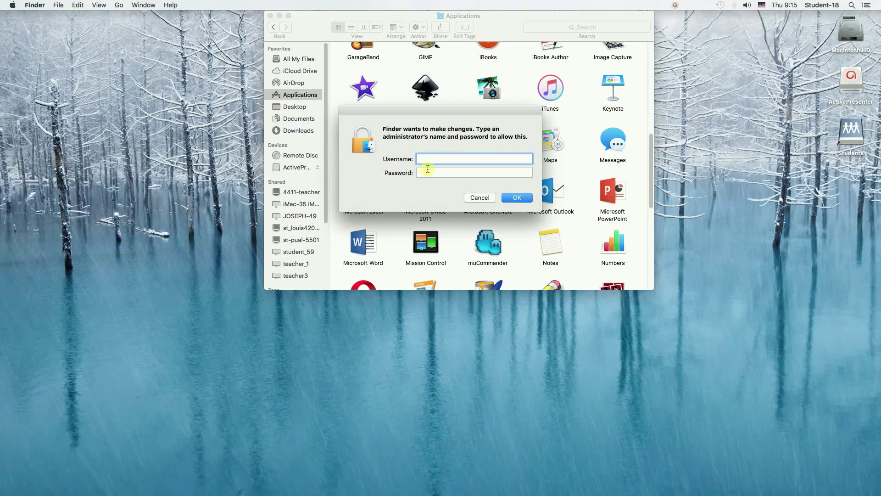
{"action": "type", "text": "imac"}
{"action": "key", "text": "Tab"}
{"action": "type", "text": "********"}
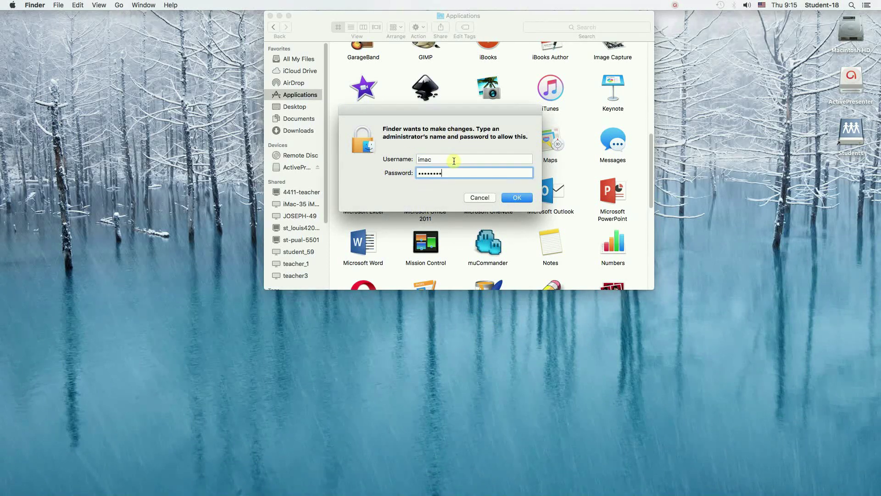
{"action": "left_click", "coordinate": [519, 196]}
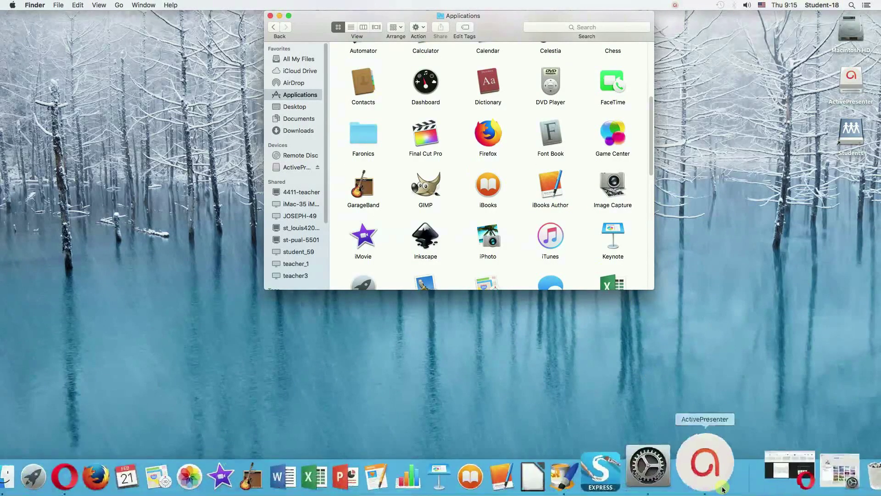
Check the Trash holds LibreOffice, then return to the Applications window and scroll up.
{"action": "left_click", "coordinate": [826, 475]}
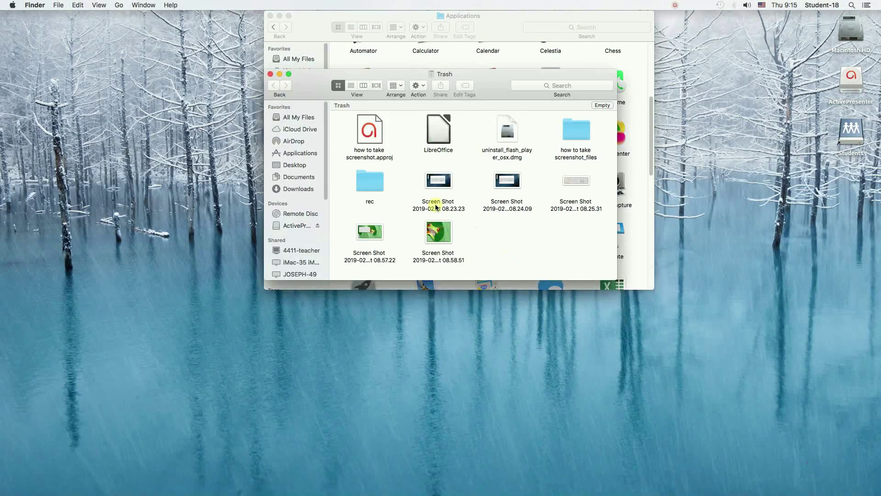
{"action": "left_click", "coordinate": [397, 16]}
{"action": "scroll", "coordinate": [442, 119], "scroll_direction": "up", "scroll_amount": 1}
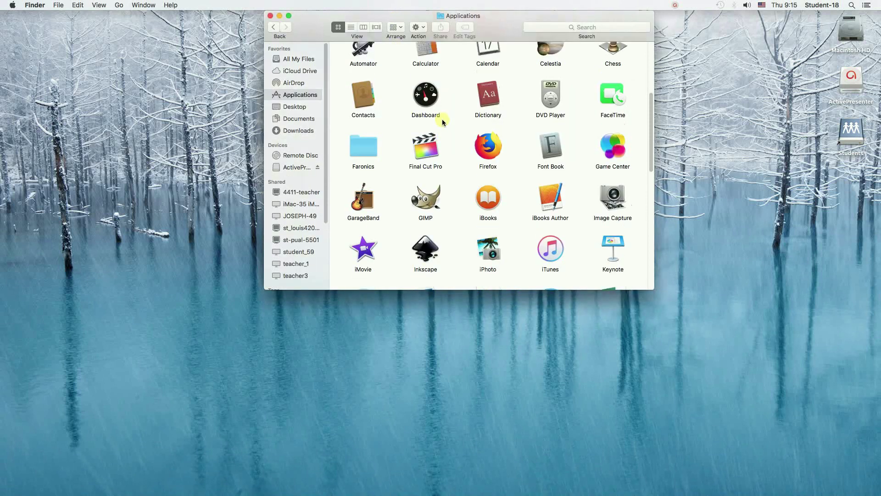
{"action": "scroll", "coordinate": [442, 120], "scroll_direction": "up", "scroll_amount": 5}
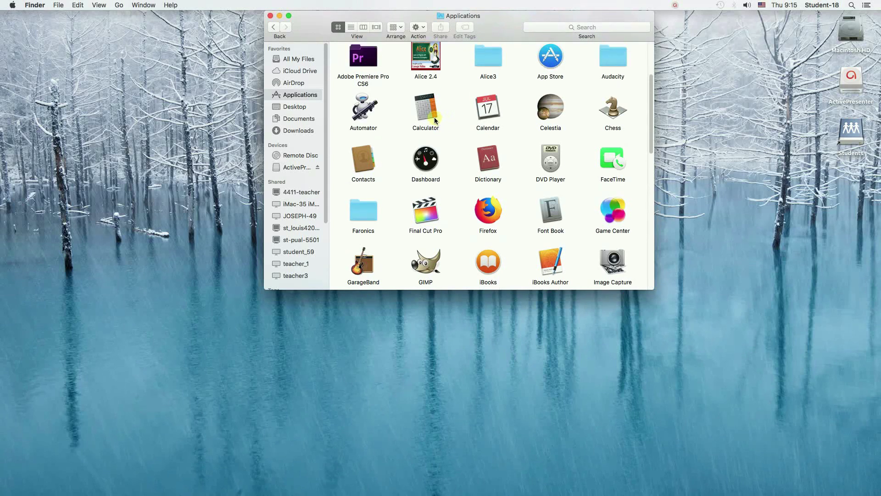
Go to Computer, open Macintosh HD, and open its top-level Library folder.
{"action": "left_click", "coordinate": [120, 6]}
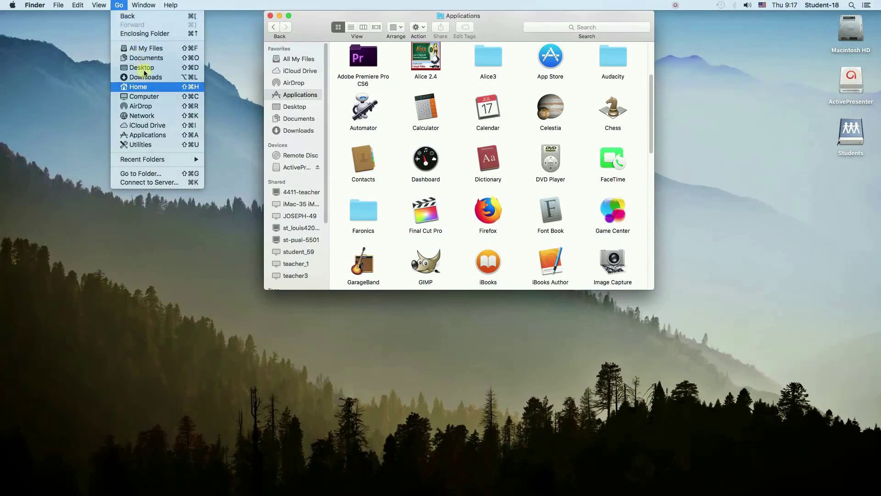
{"action": "left_click", "coordinate": [151, 100]}
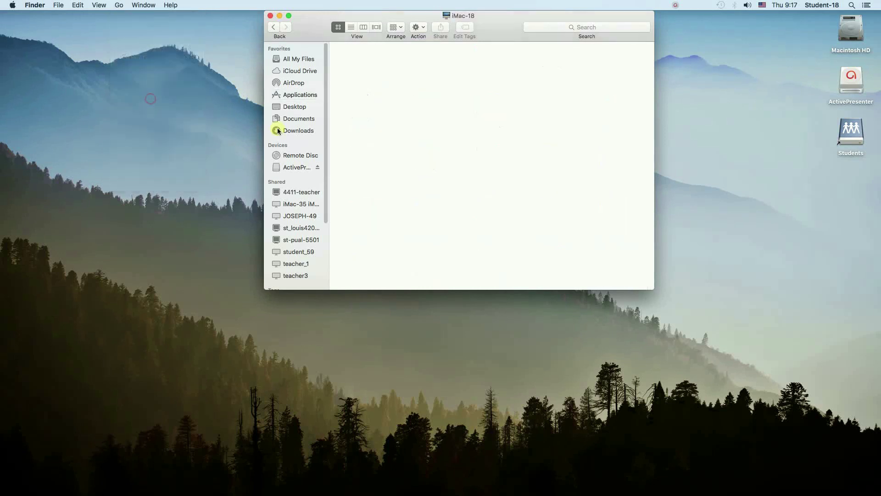
{"action": "double_click", "coordinate": [422, 62]}
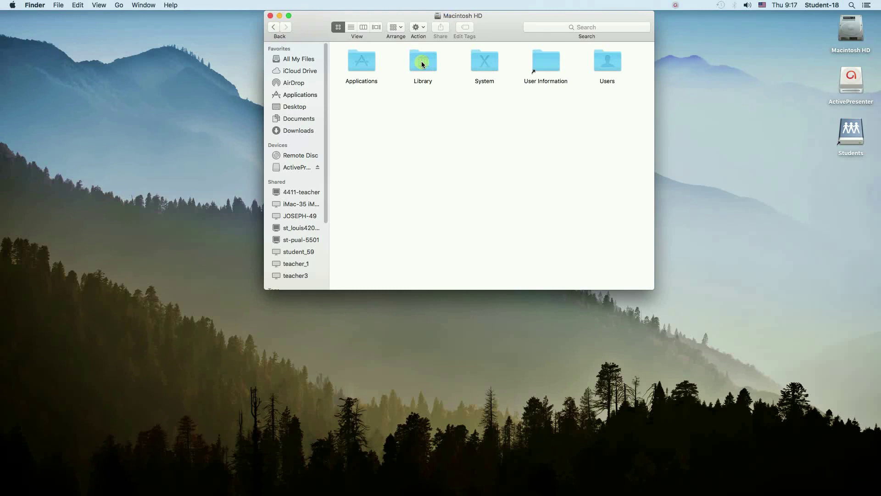
{"action": "left_click", "coordinate": [423, 61]}
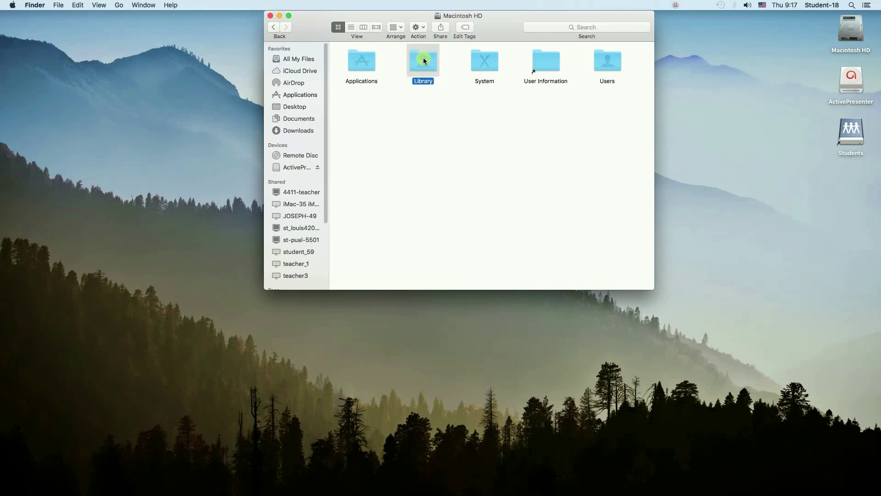
{"action": "double_click", "coordinate": [423, 58]}
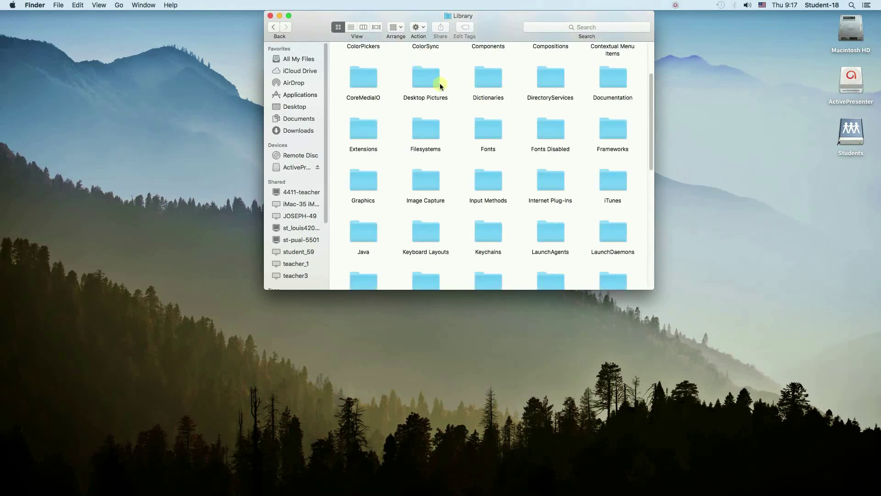
{"action": "scroll", "coordinate": [440, 86], "scroll_direction": "up", "scroll_amount": 3}
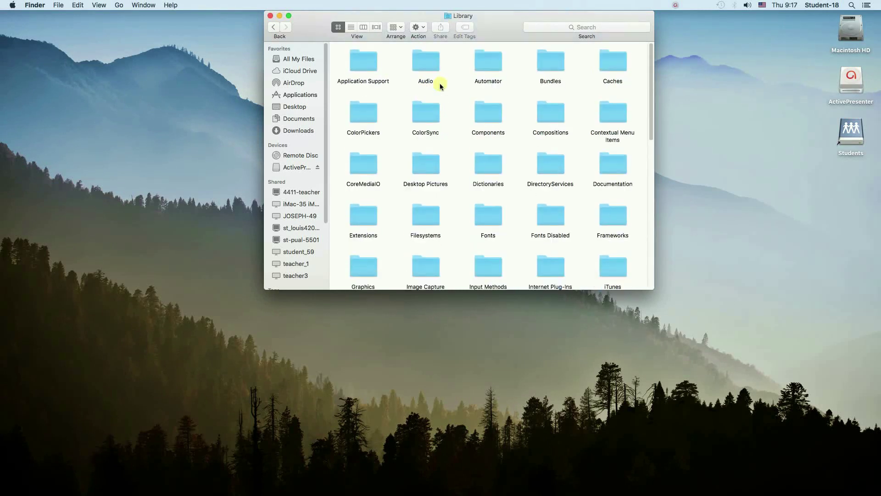
{"action": "left_click", "coordinate": [367, 65]}
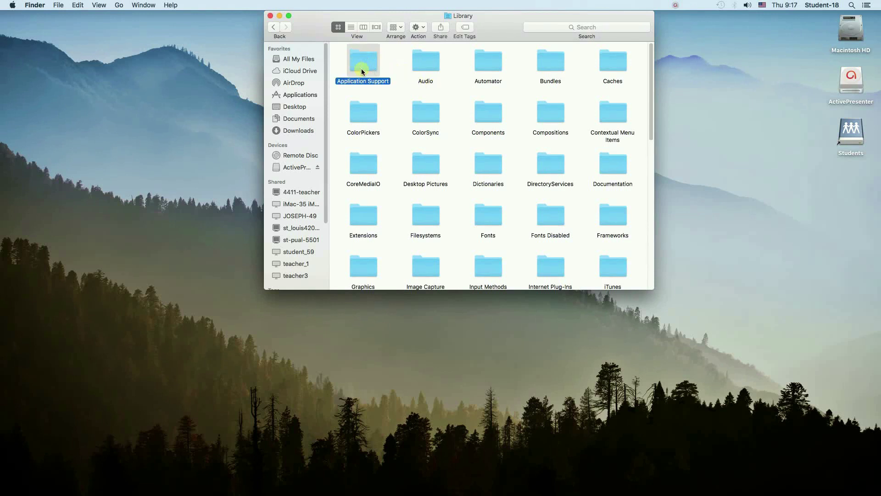
{"action": "left_click_drag", "start_coordinate": [376, 17], "coordinate": [315, 31]}
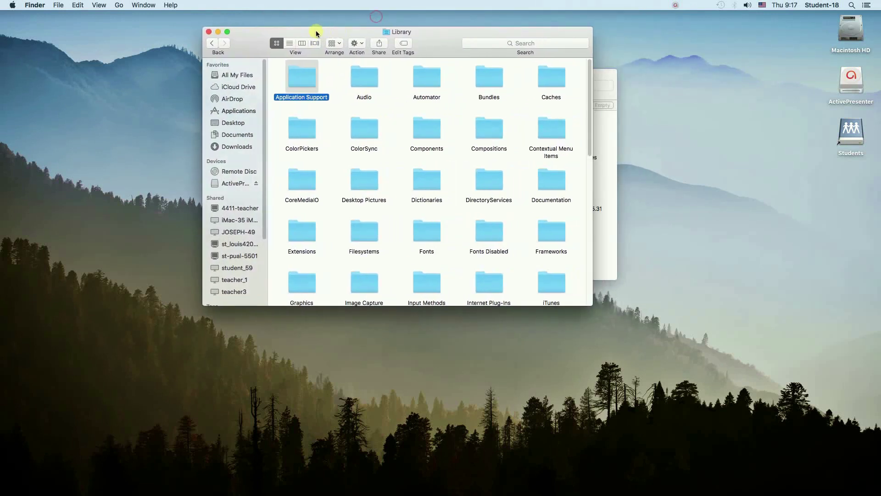
{"action": "double_click", "coordinate": [296, 75]}
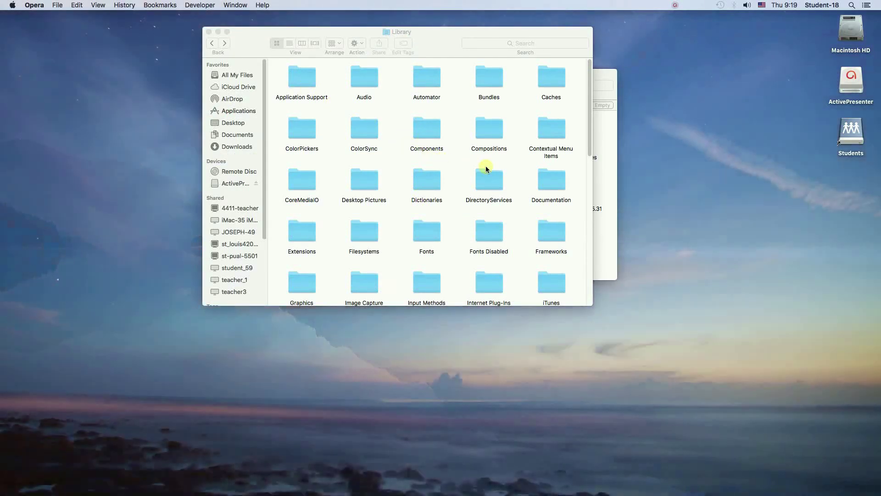
{"action": "scroll", "coordinate": [504, 173], "scroll_direction": "down", "scroll_amount": 3}
{"action": "scroll", "coordinate": [503, 175], "scroll_direction": "down", "scroll_amount": 8}
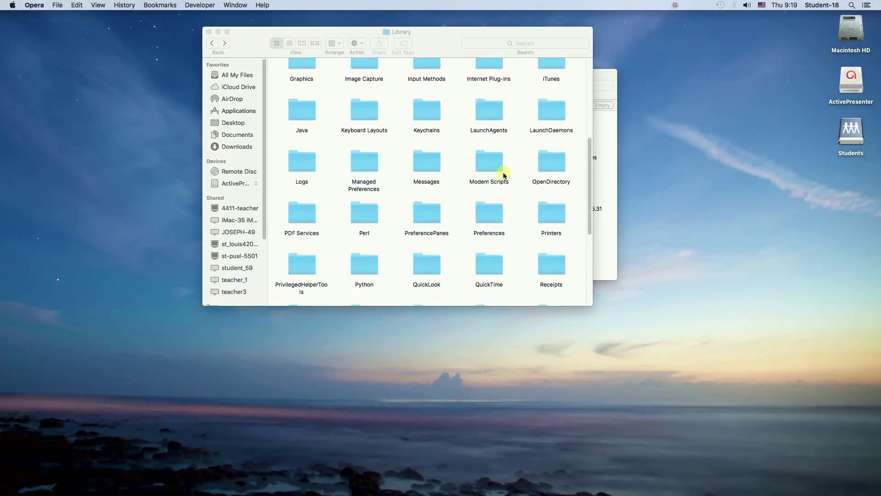
{"action": "left_click", "coordinate": [487, 214]}
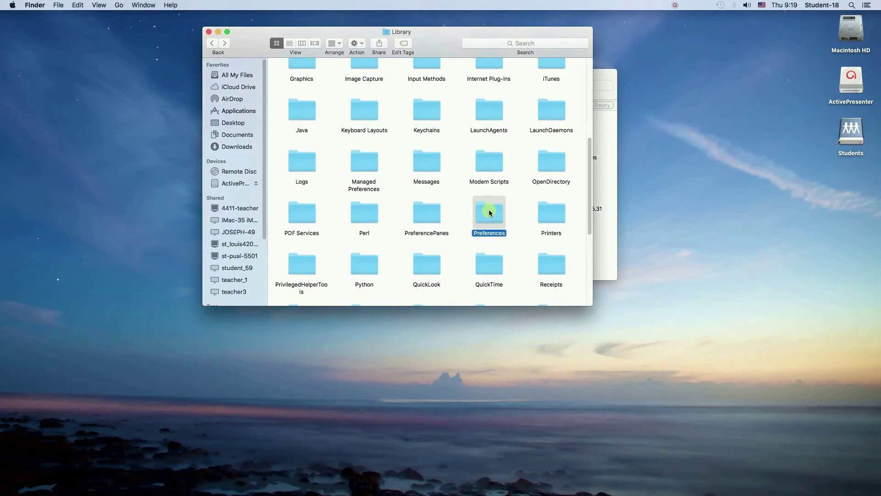
{"action": "double_click", "coordinate": [493, 215]}
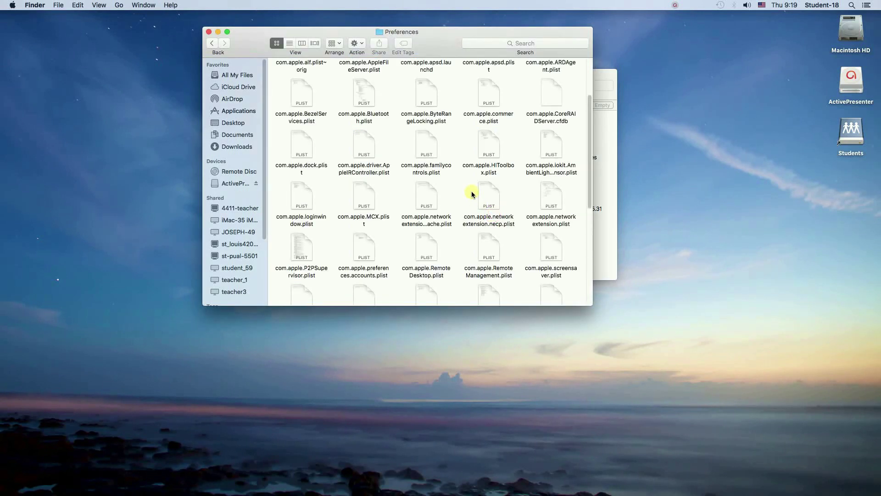
{"action": "scroll", "coordinate": [472, 193], "scroll_direction": "up", "scroll_amount": 3}
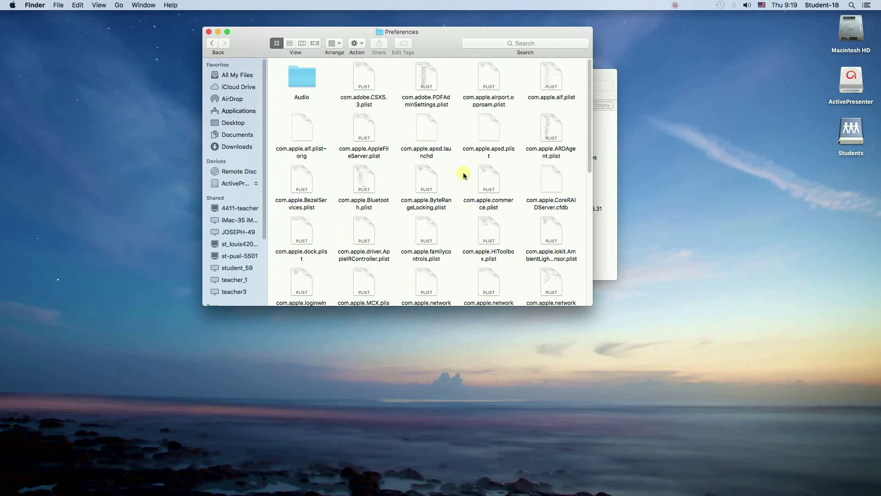
{"action": "scroll", "coordinate": [541, 119], "scroll_direction": "down", "scroll_amount": 10}
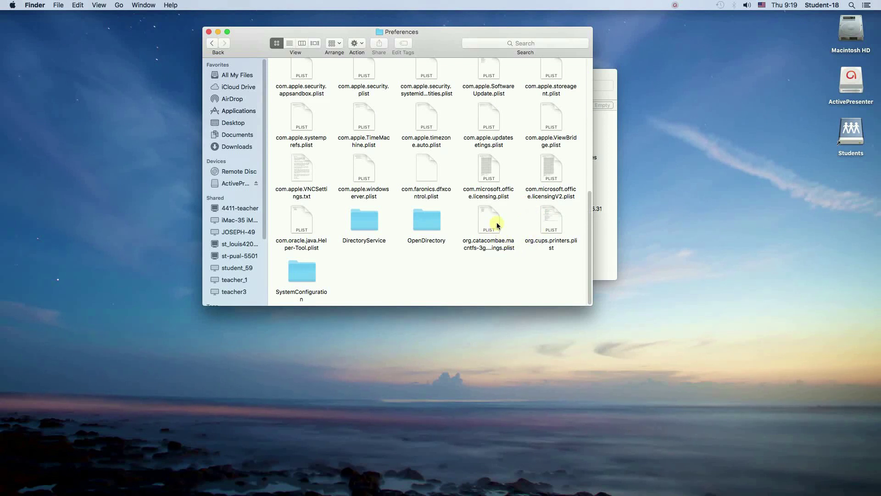
{"action": "scroll", "coordinate": [498, 224], "scroll_direction": "up", "scroll_amount": 1}
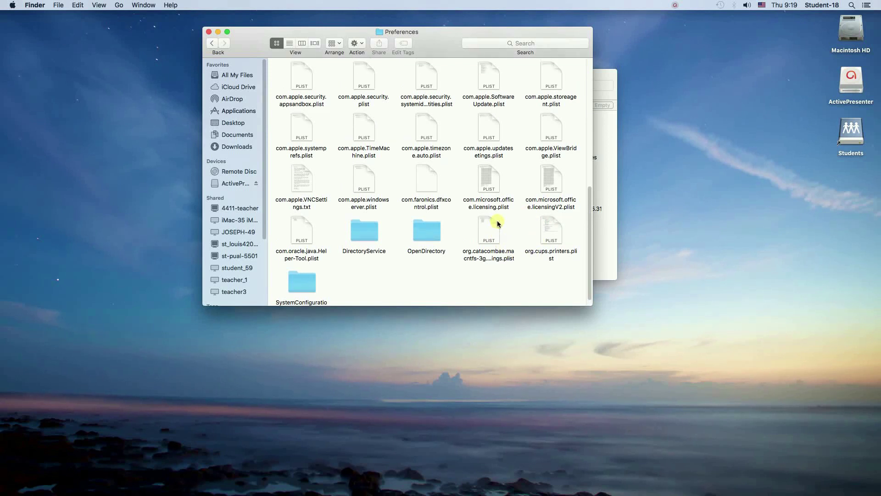
{"action": "scroll", "coordinate": [498, 224], "scroll_direction": "up", "scroll_amount": 1}
{"action": "scroll", "coordinate": [497, 222], "scroll_direction": "up", "scroll_amount": 3}
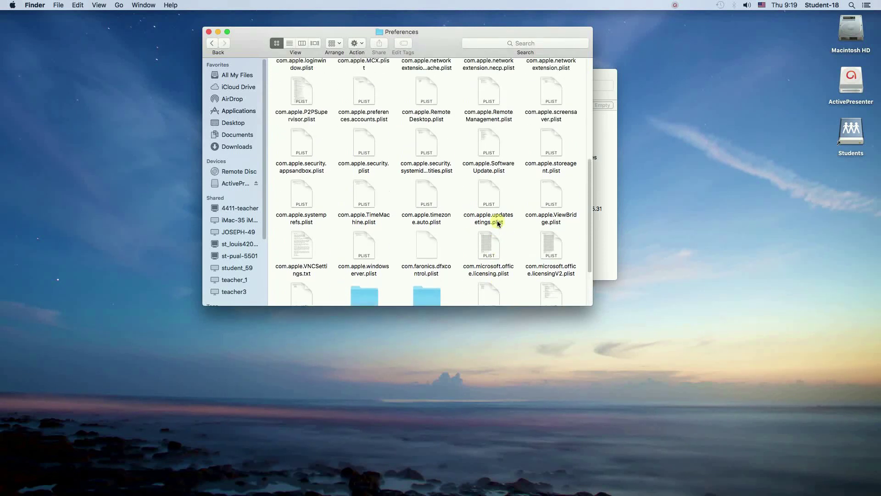
{"action": "scroll", "coordinate": [497, 222], "scroll_direction": "up", "scroll_amount": 7}
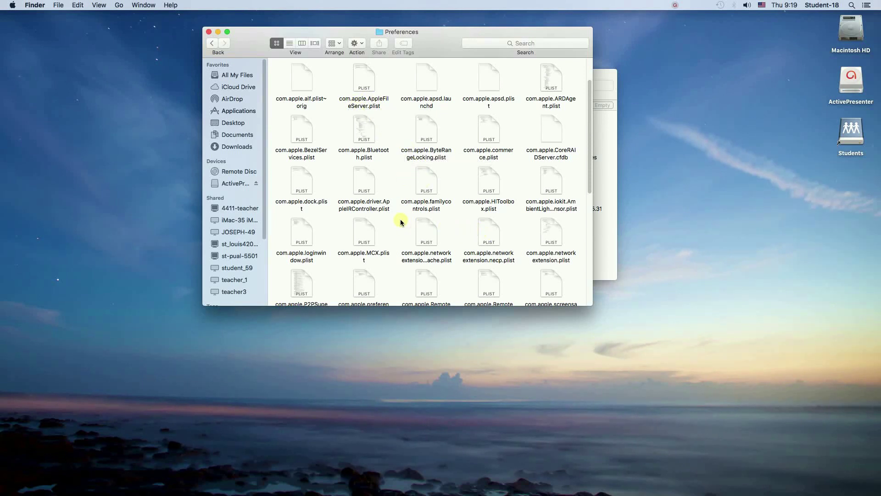
{"action": "left_click", "coordinate": [302, 239]}
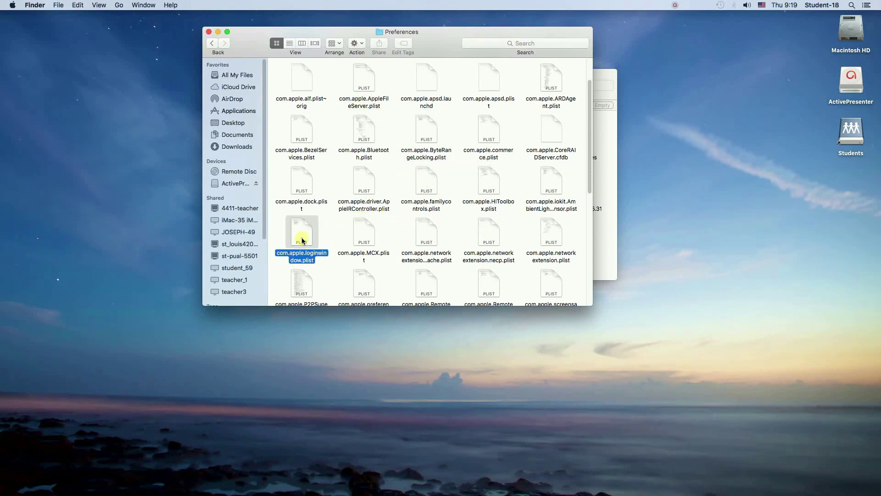
{"action": "left_click", "coordinate": [553, 193]}
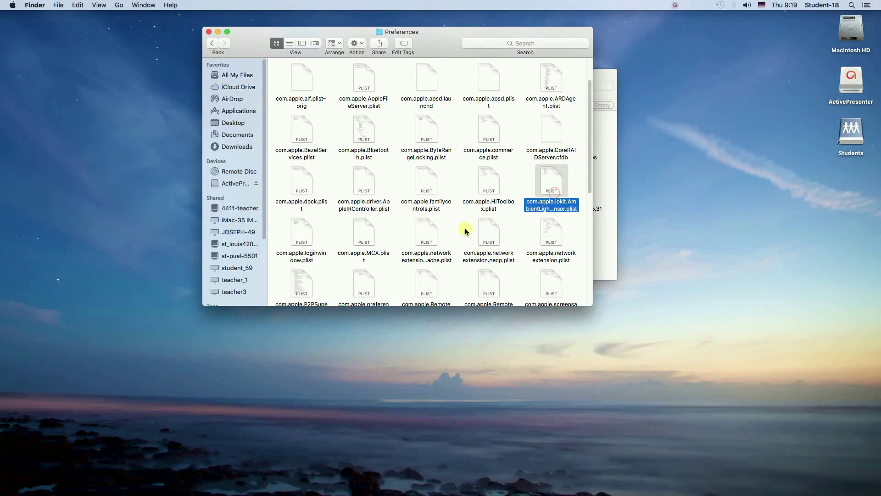
{"action": "left_click", "coordinate": [426, 234]}
{"action": "left_click", "coordinate": [357, 235]}
{"action": "scroll", "coordinate": [376, 234], "scroll_direction": "down", "scroll_amount": 2}
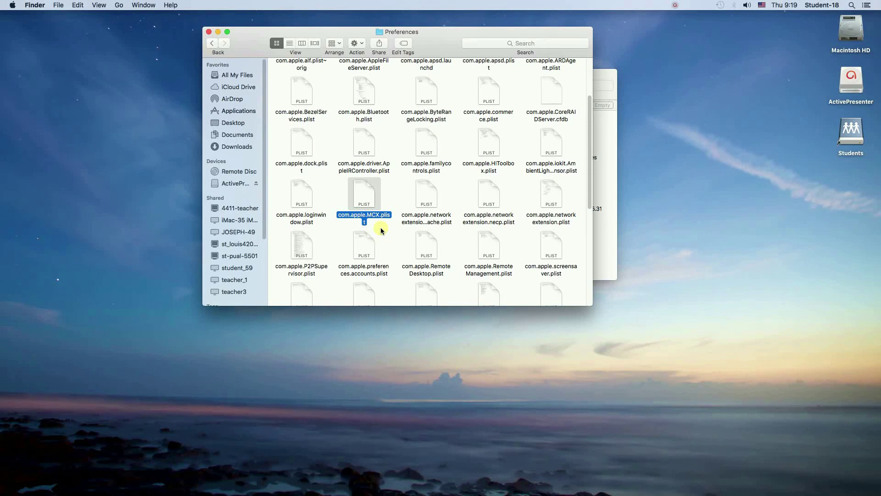
{"action": "scroll", "coordinate": [382, 230], "scroll_direction": "up", "scroll_amount": 3}
{"action": "left_click", "coordinate": [212, 43]}
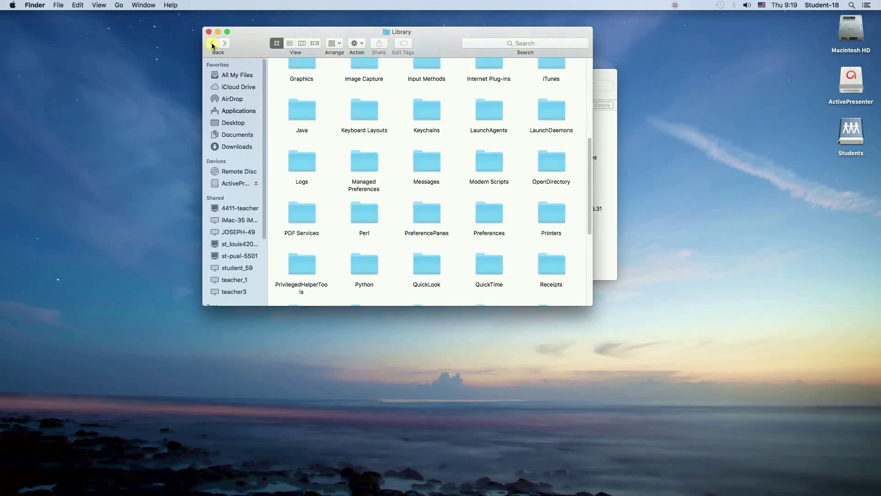
Search This Mac for 'libreoffice', confirm no matches appear, and close the search window.
{"action": "scroll", "coordinate": [386, 75], "scroll_direction": "up", "scroll_amount": 5}
{"action": "left_click", "coordinate": [525, 43]}
{"action": "type", "text": "lib"}
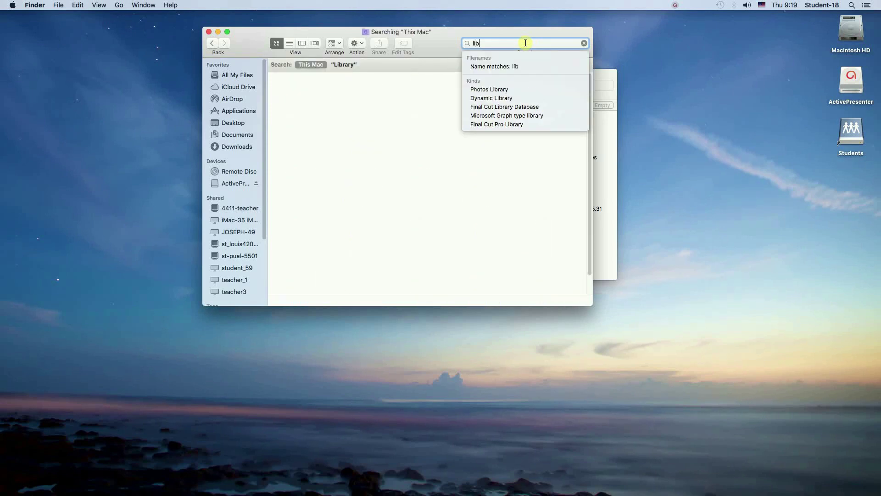
{"action": "type", "text": "reoffice"}
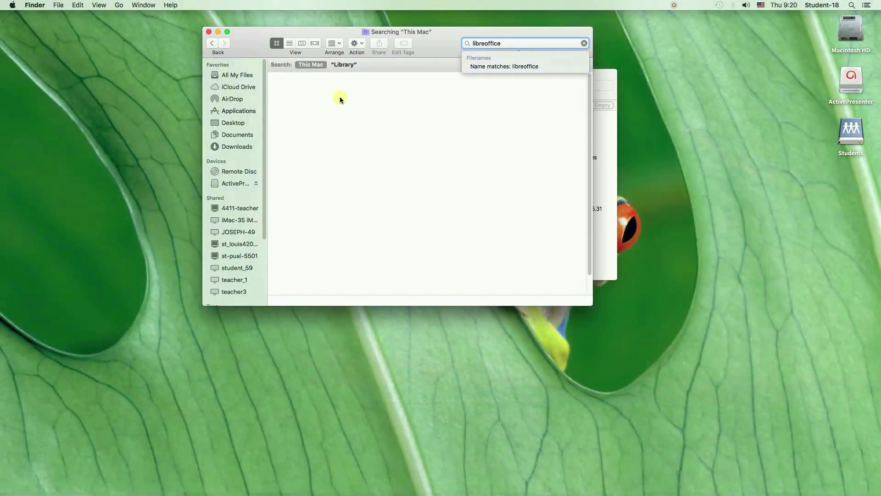
{"action": "left_click", "coordinate": [491, 186]}
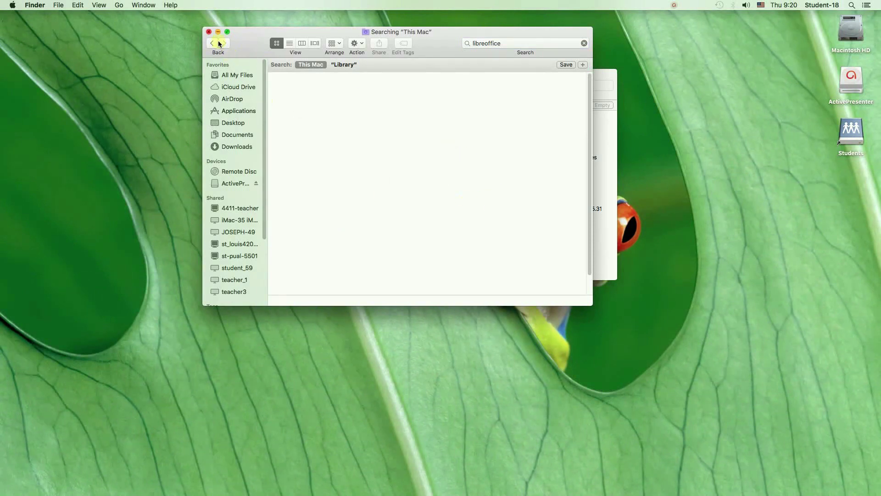
{"action": "left_click", "coordinate": [208, 32], "text": "alt"}
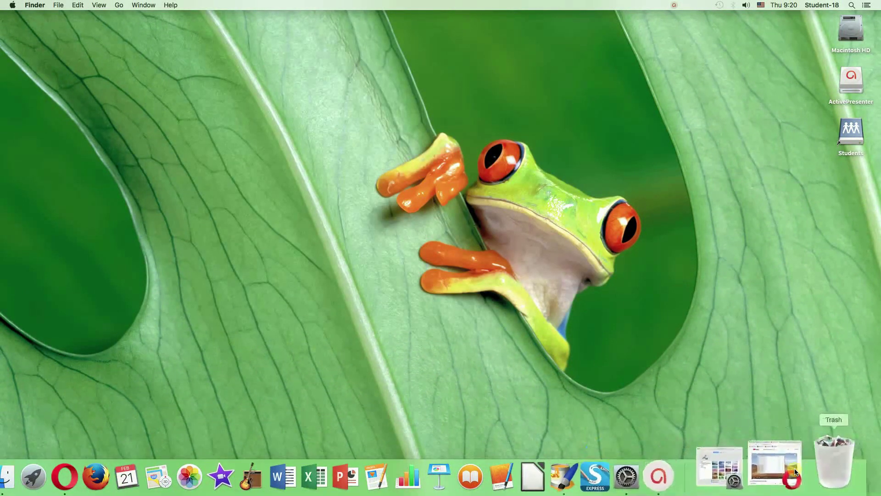
Open the Trash and choose Delete Immediately for the LibreOffice item.
{"action": "left_click", "coordinate": [821, 467]}
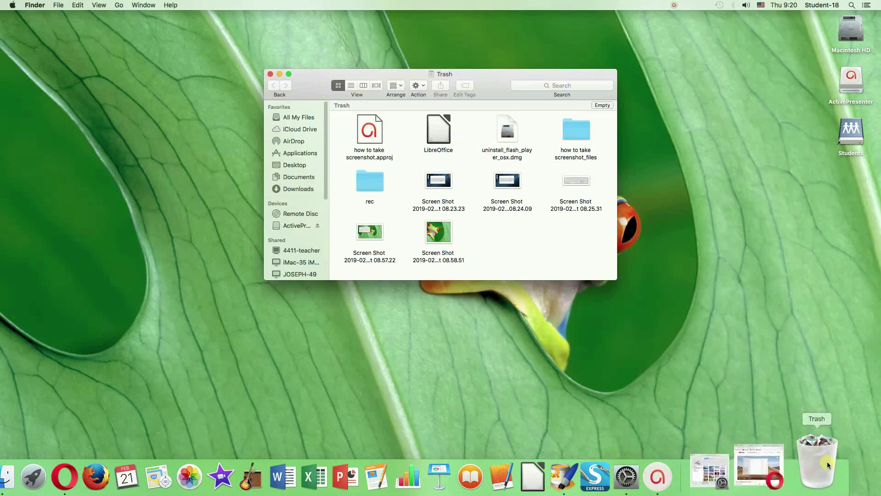
{"action": "right_click", "coordinate": [821, 462]}
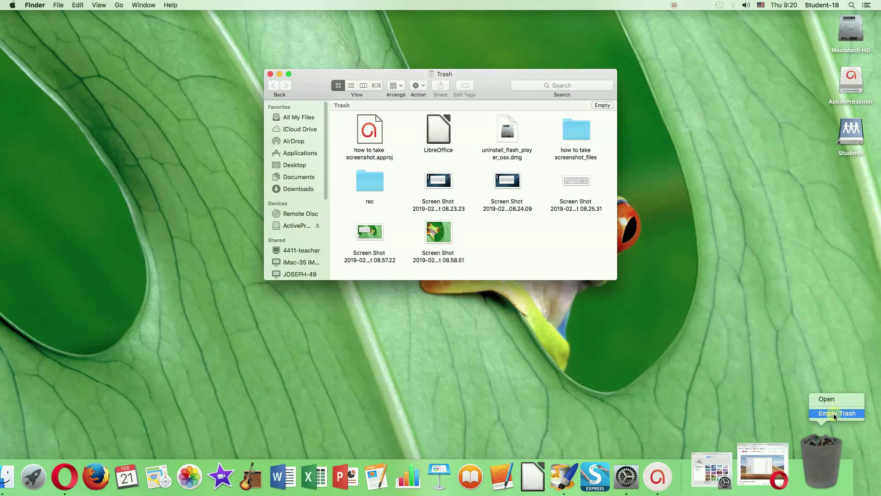
{"action": "left_click", "coordinate": [525, 245]}
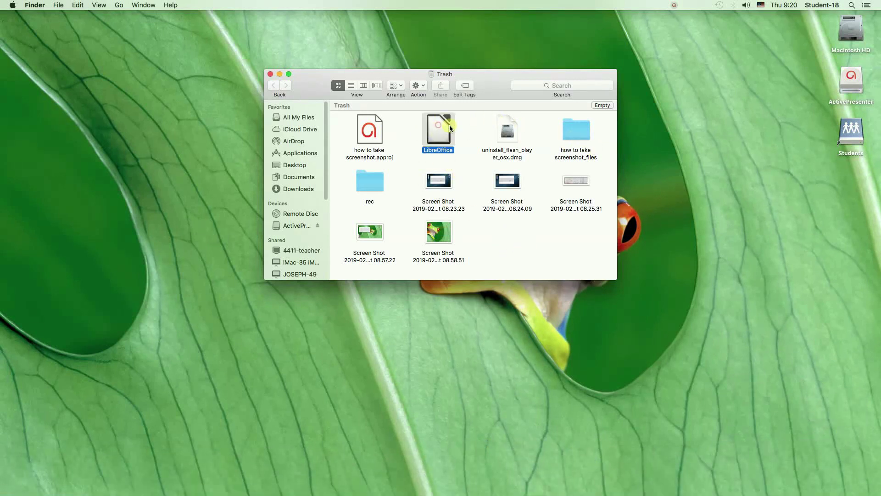
{"action": "right_click", "coordinate": [438, 129]}
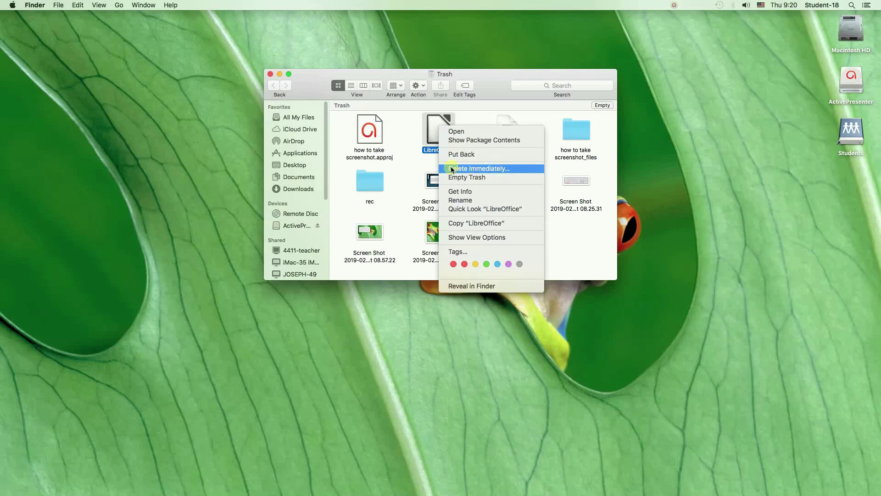
{"action": "left_click", "coordinate": [489, 169]}
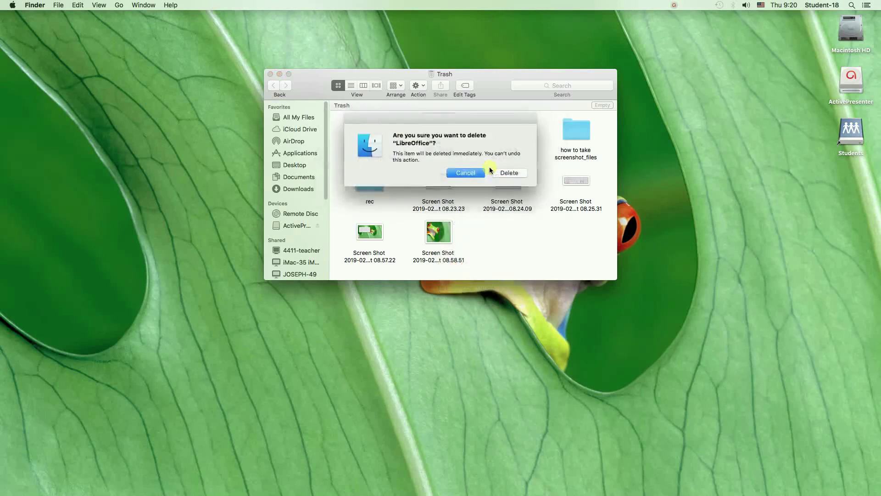